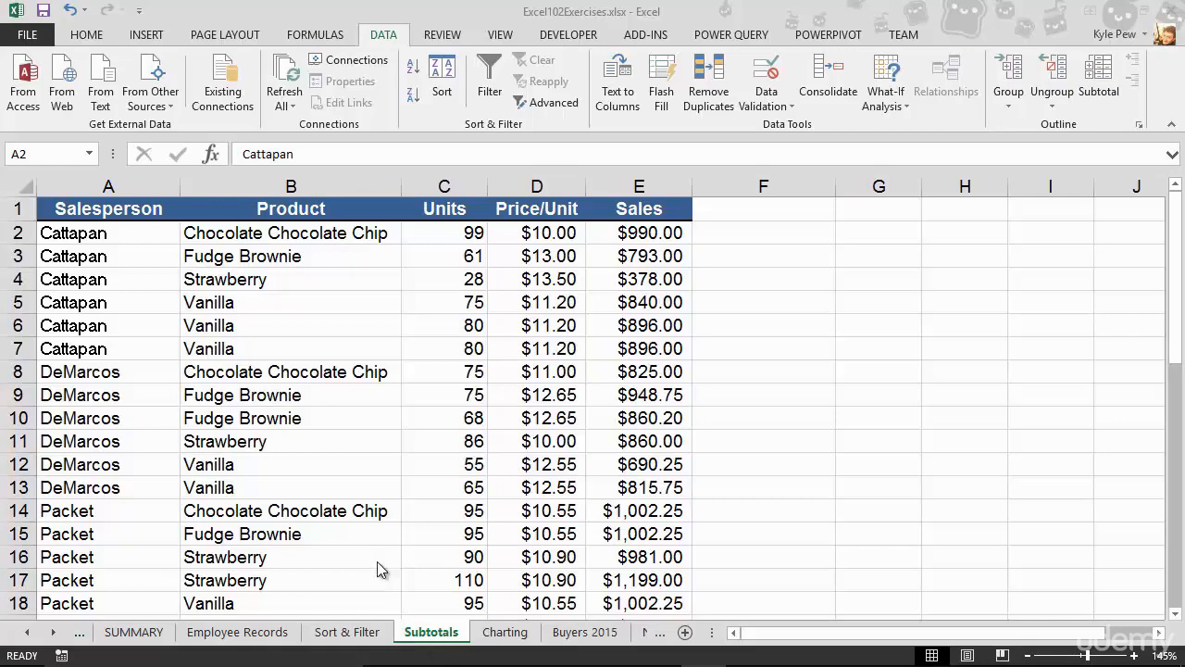
Sort the sales list in ascending order by the Product column
scroll(375, 565, "down", 11)
scroll(367, 546, "up", 1)
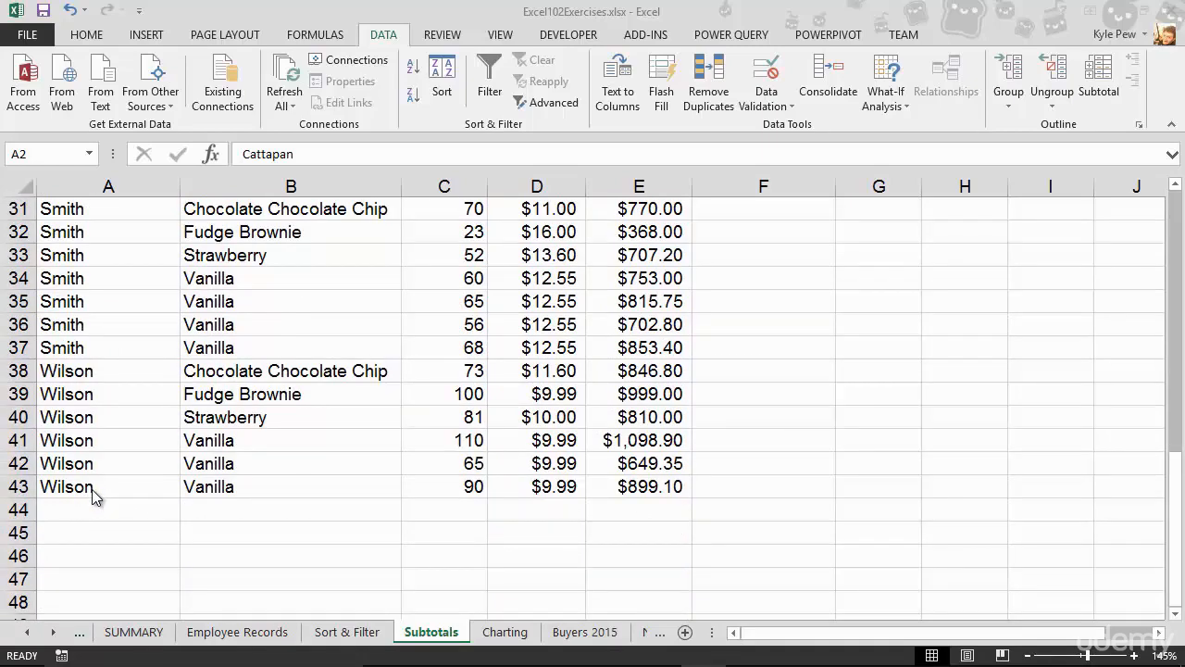
scroll(92, 489, "up", 10)
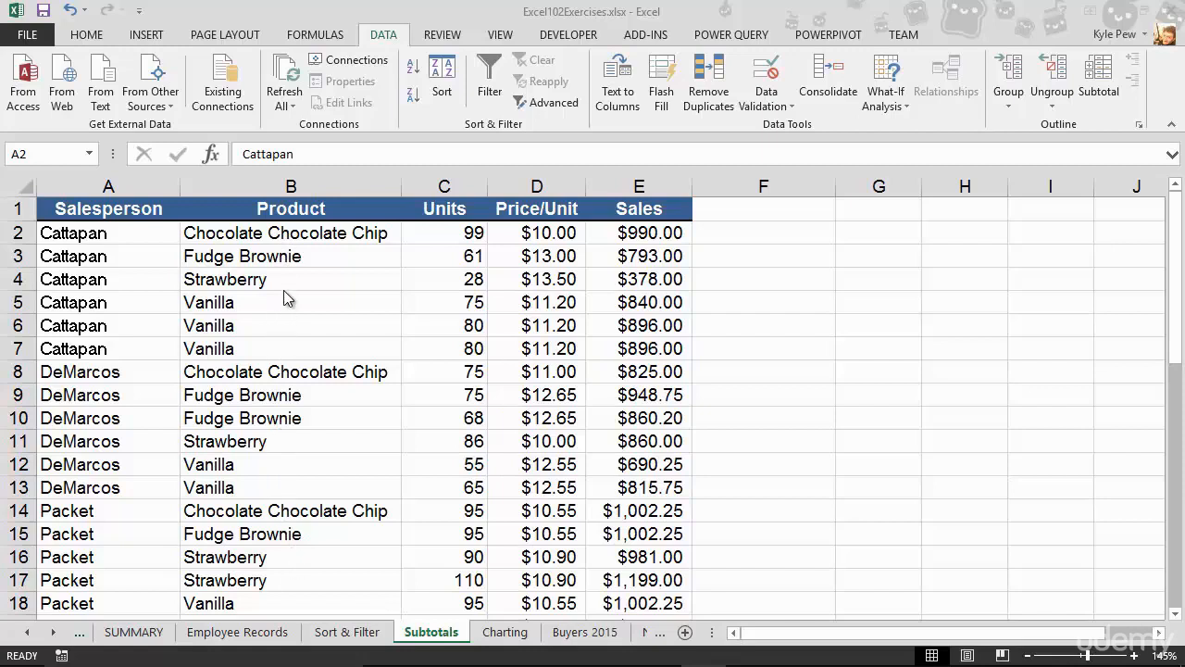
left_click(271, 370)
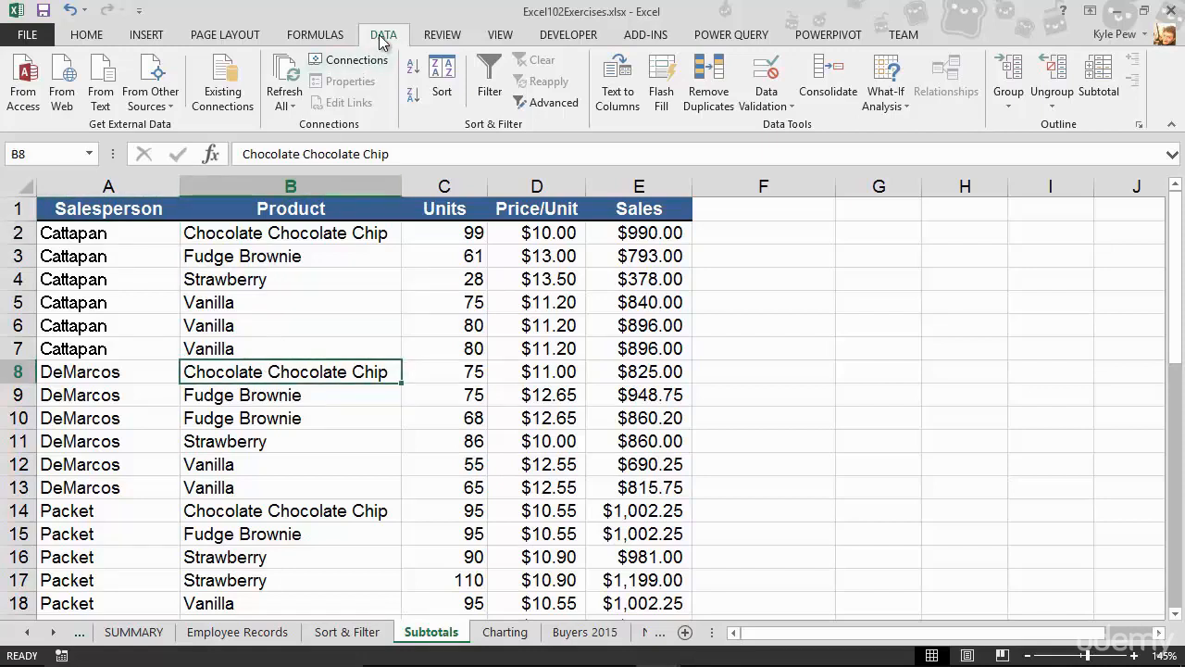
left_click(413, 74)
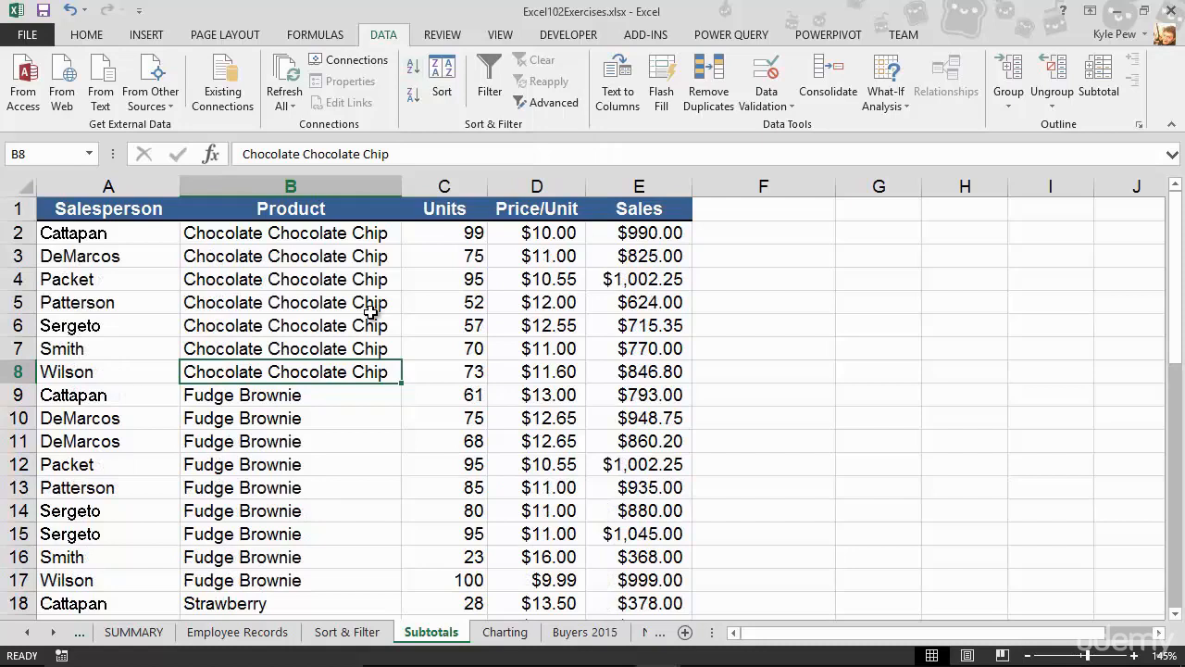
Examine the product groups in the sorted list, from Chocolate Chocolate Chip and Fudge Brownie down to Vanilla
left_click_drag(315, 239, 306, 371)
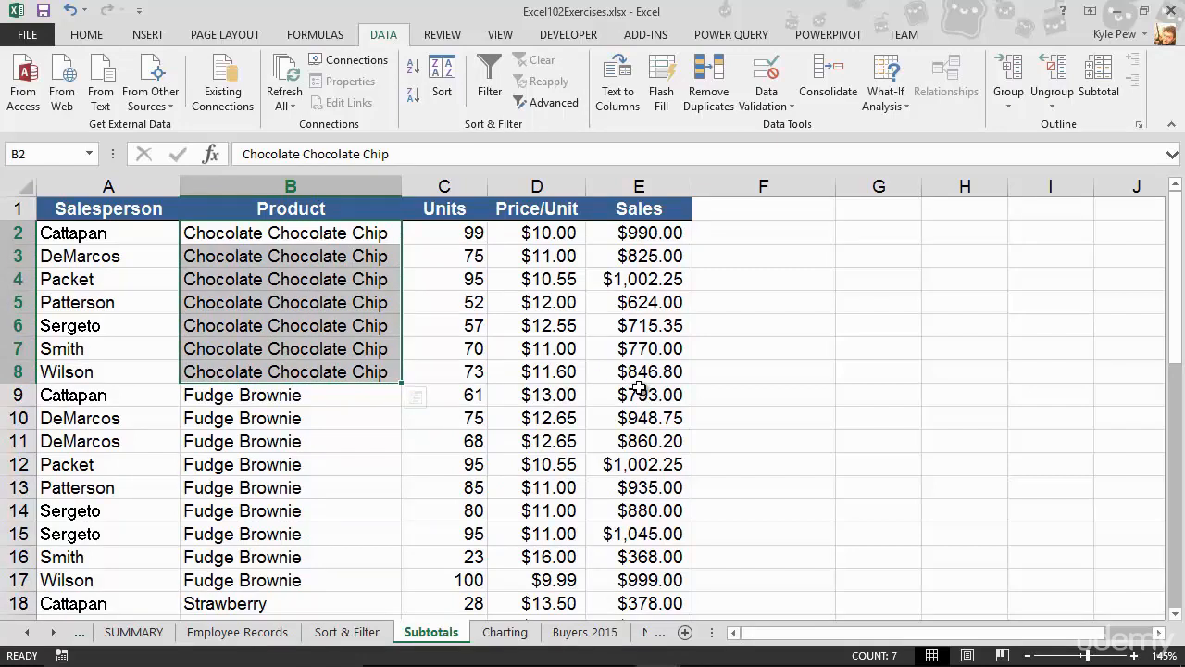
left_click_drag(305, 396, 290, 574)
scroll(278, 555, "down", 6)
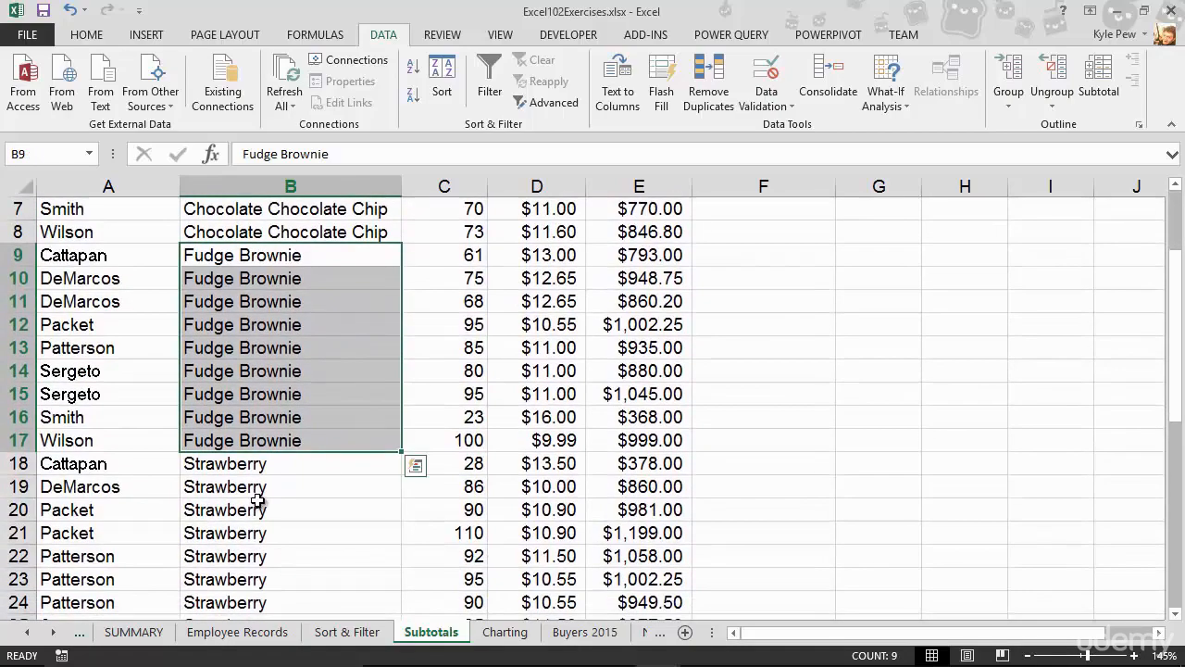
scroll(233, 439, "down", 4)
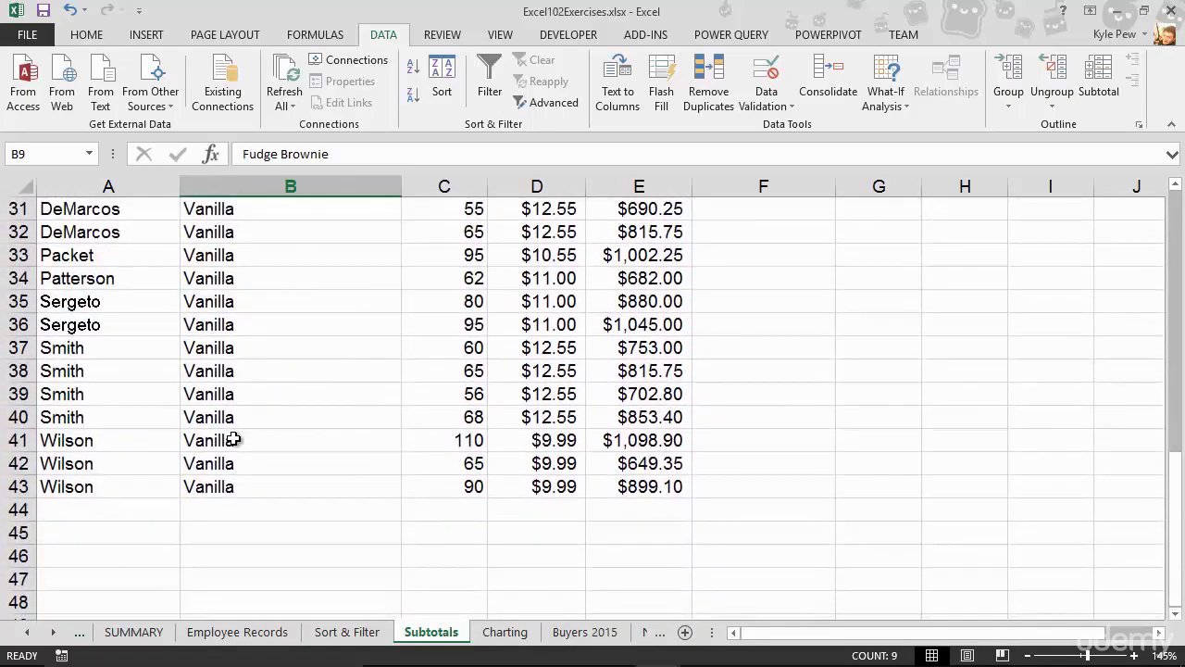
scroll(231, 438, "up", 5)
scroll(233, 440, "up", 6)
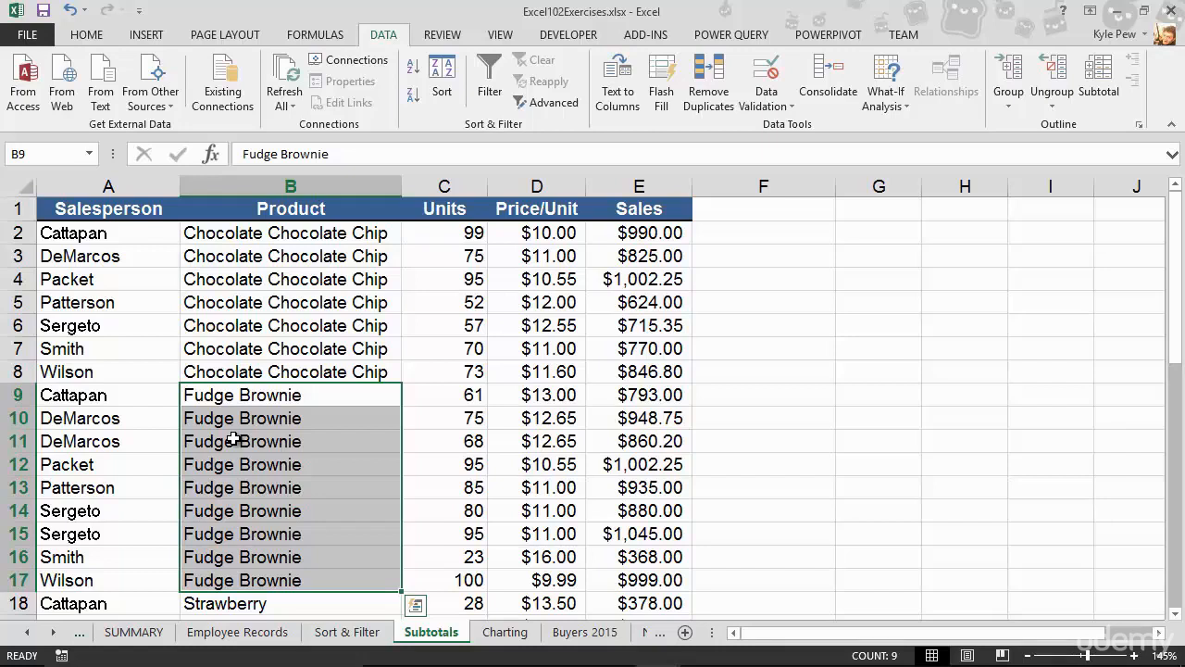
left_click(269, 364)
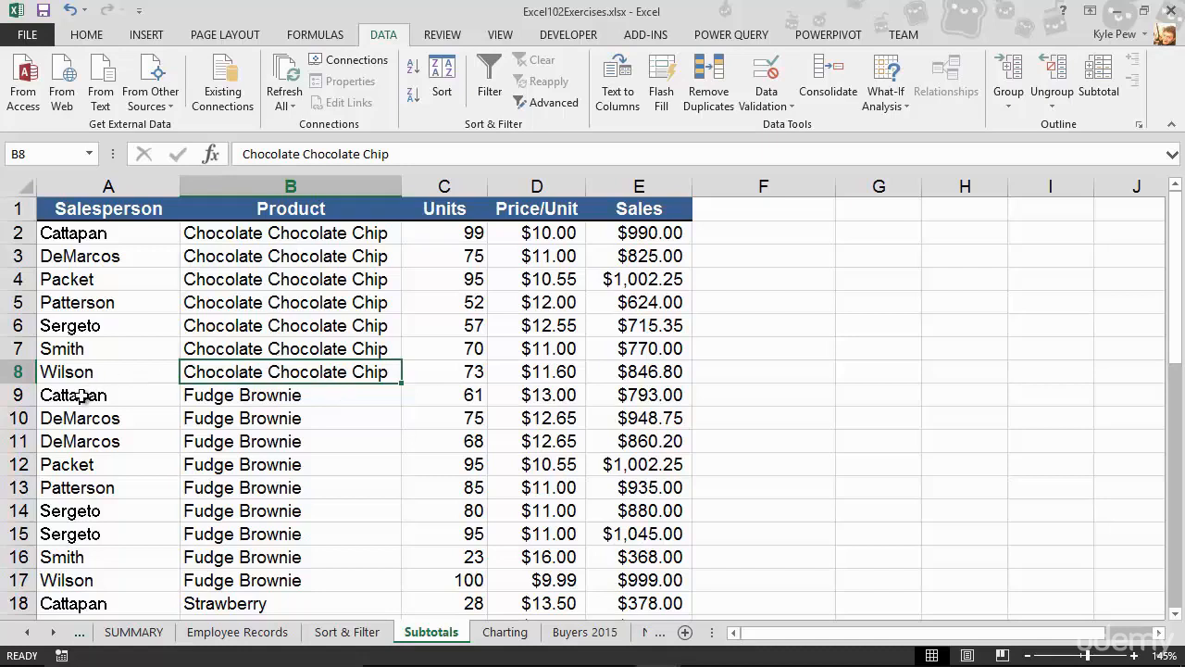
Insert a blank row below the Chocolate Chocolate Chip group and sum that group's sales, E2 to E8, in E9
left_click(20, 394)
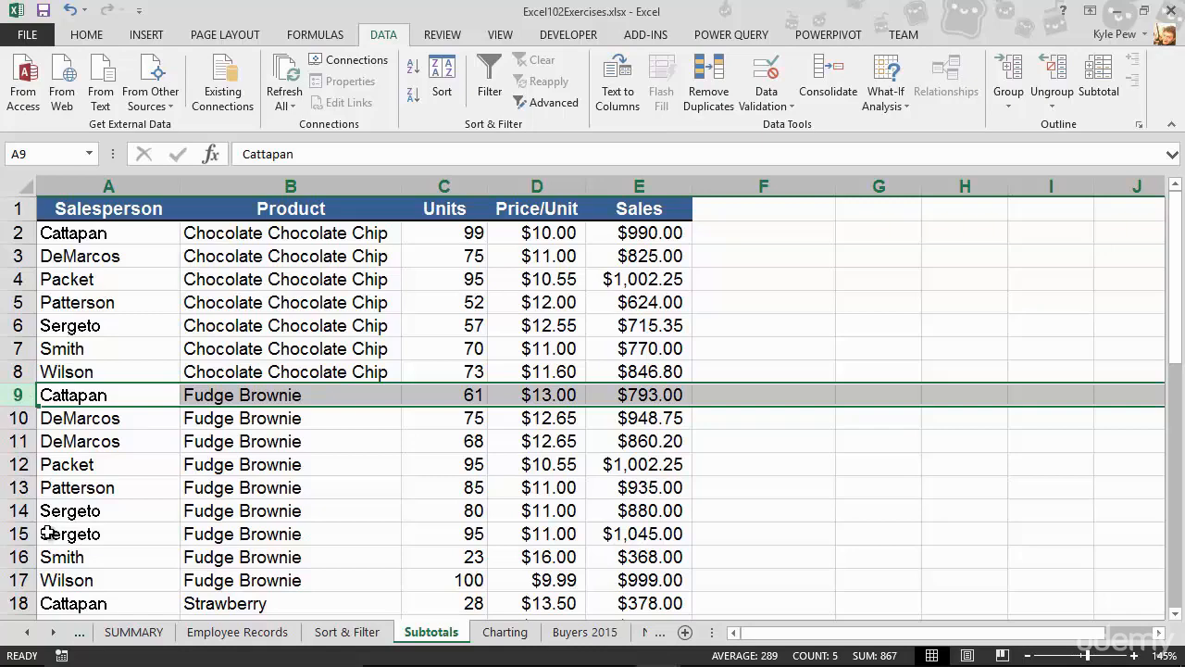
key("ctrl+shift+plus")
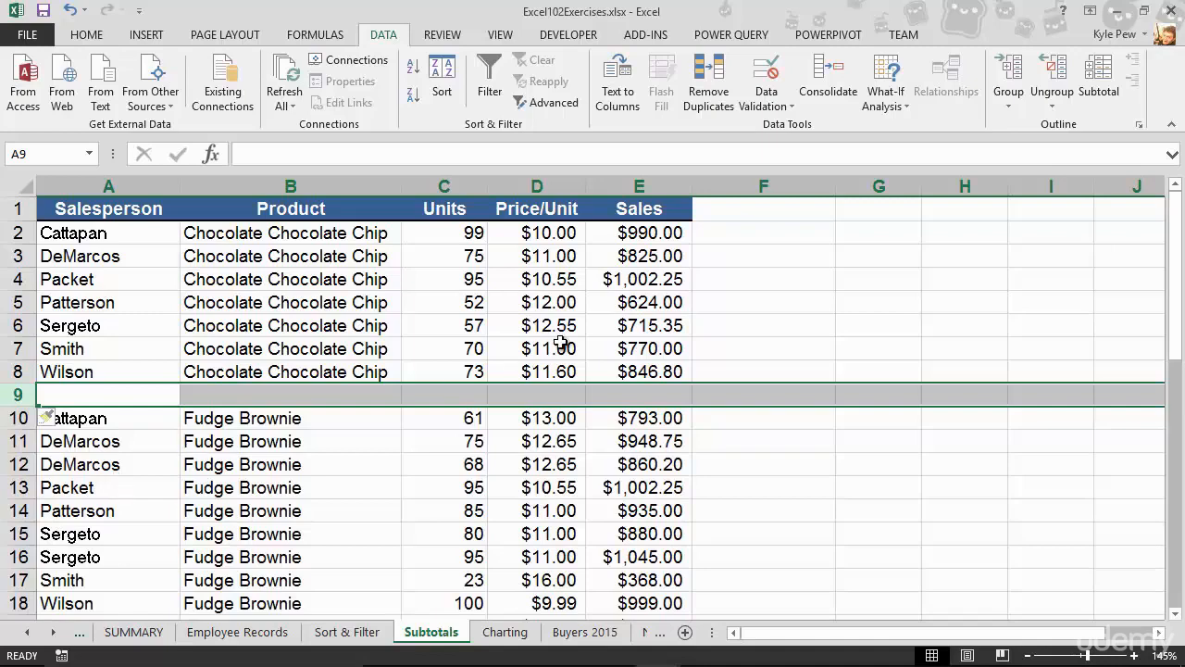
left_click(638, 391)
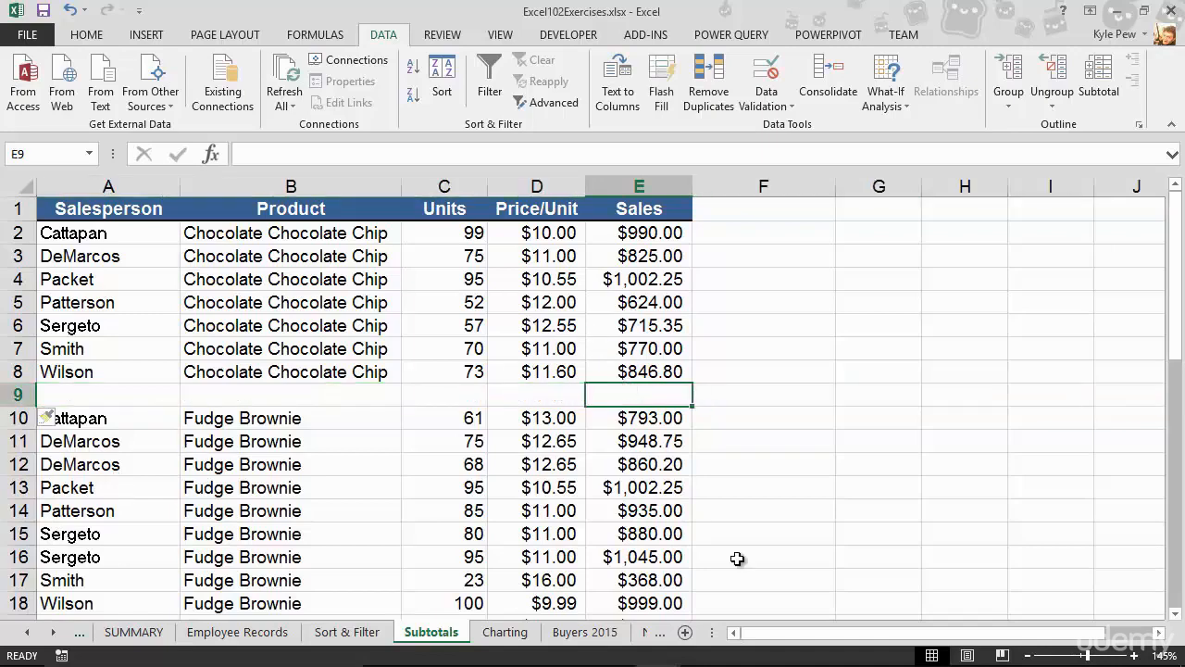
type("=sum(")
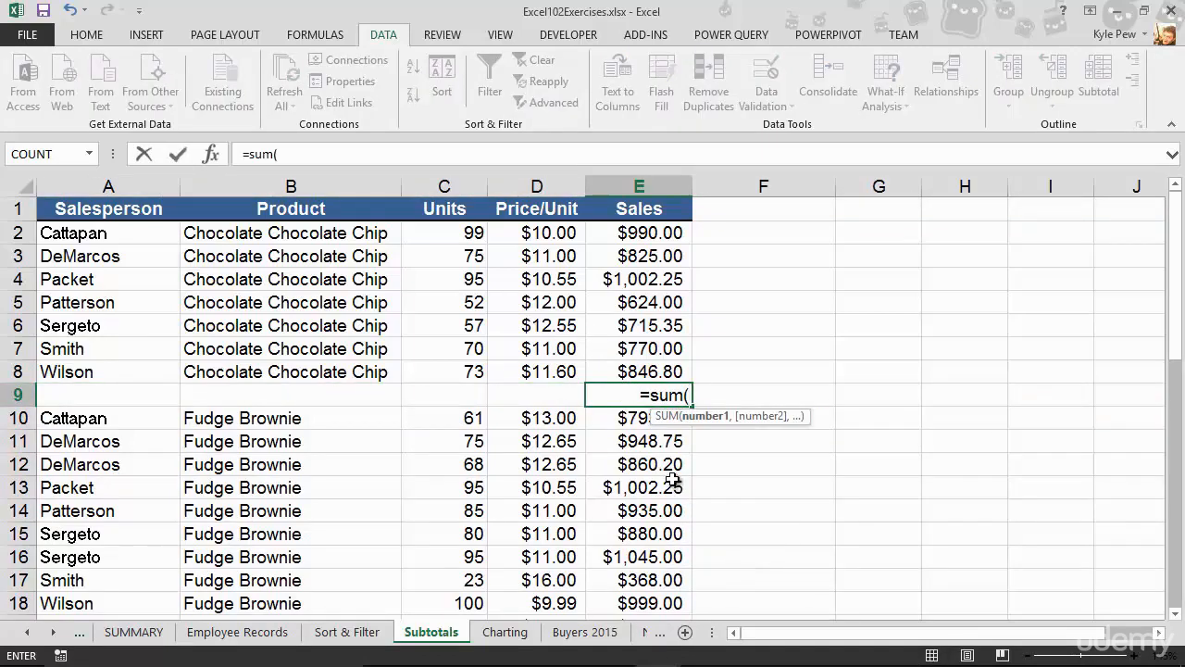
left_click_drag(648, 372, 668, 235)
key("Return")
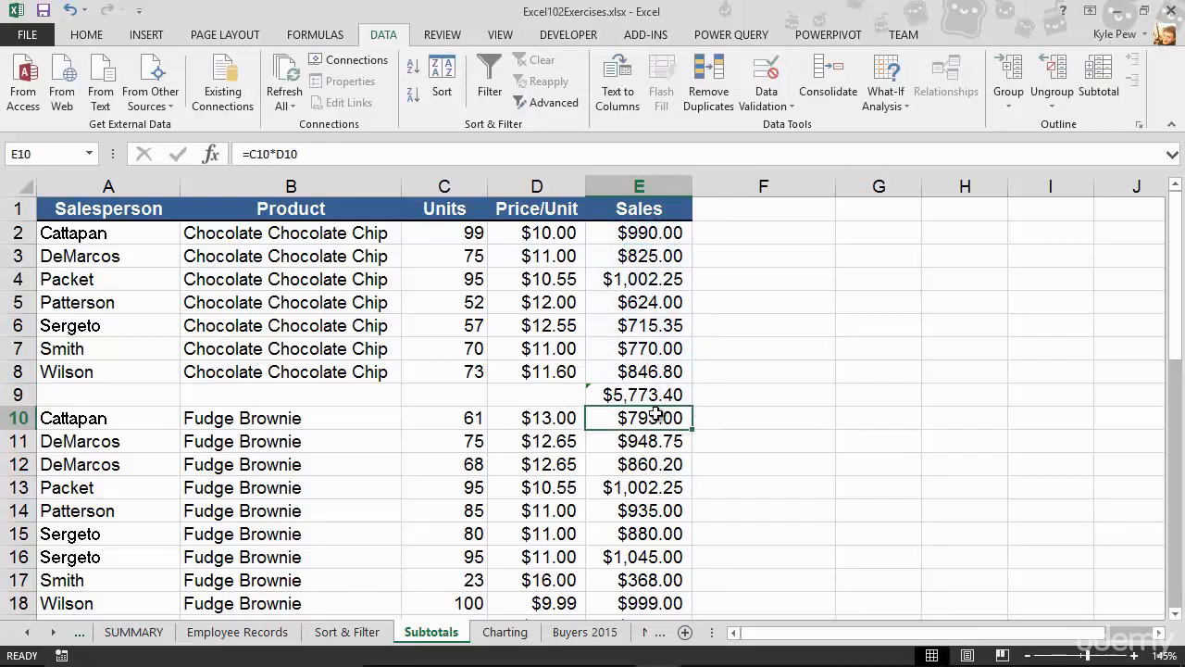
Insert a blank row below the Fudge Brownie group and sum that group's sales, E10 to E18, in E19
scroll(298, 374, "down", 2)
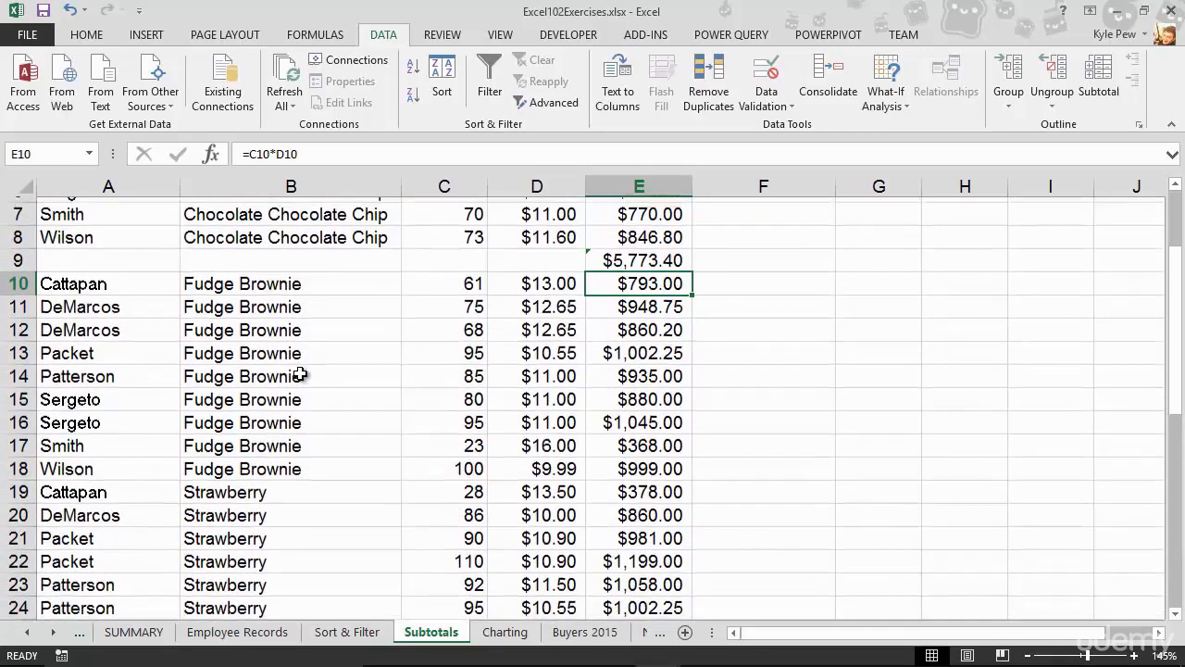
left_click(19, 486)
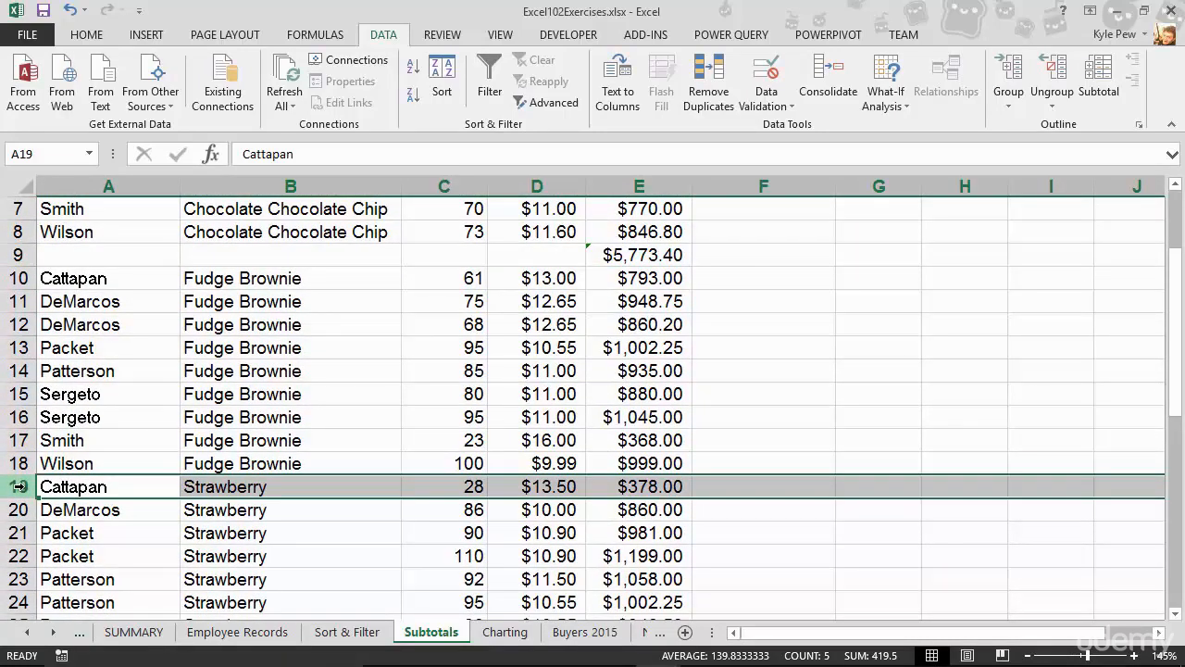
key("ctrl+shift+equal")
left_click(598, 486)
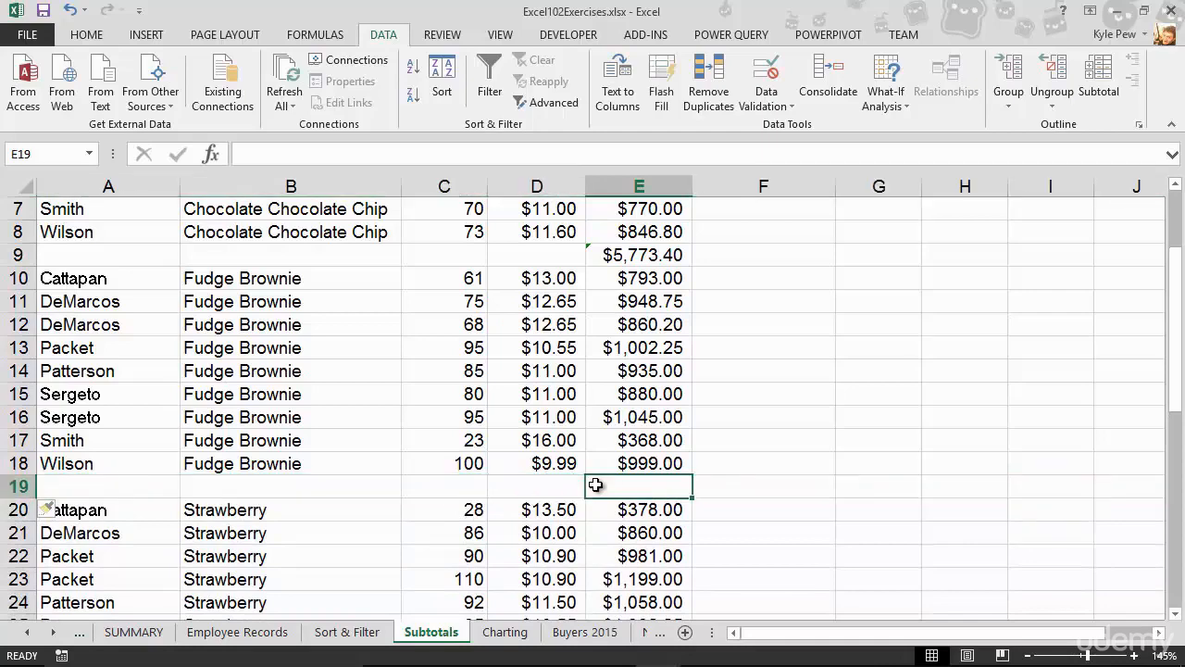
type("=sum(")
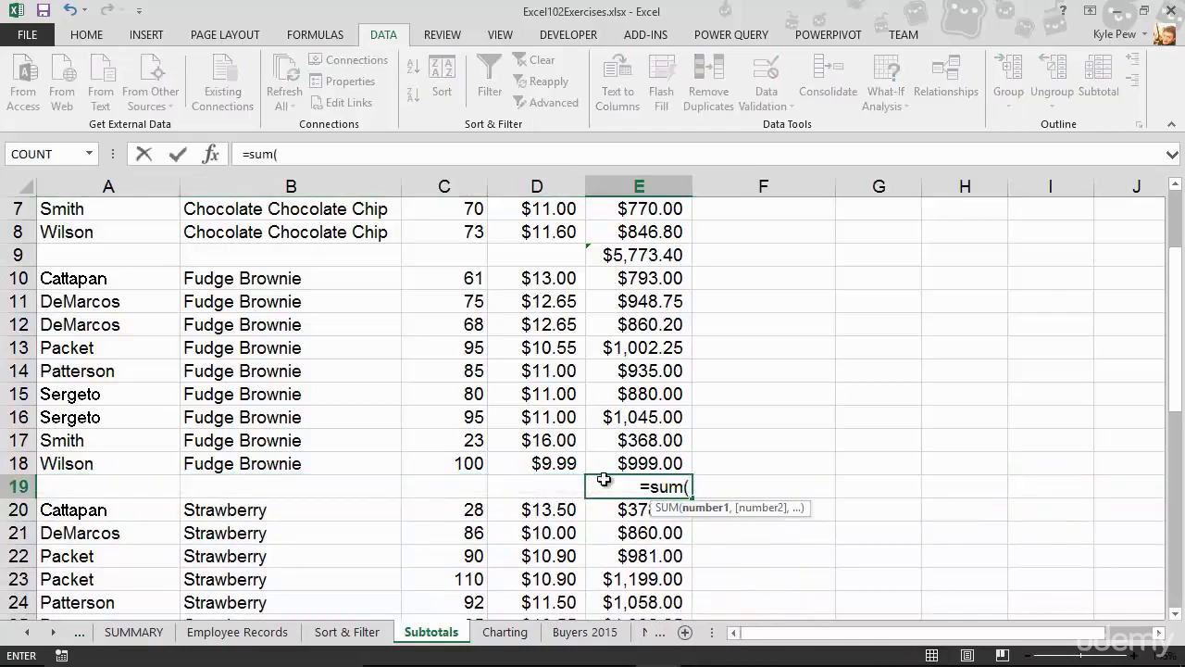
left_click_drag(619, 277, 612, 463)
key("Return")
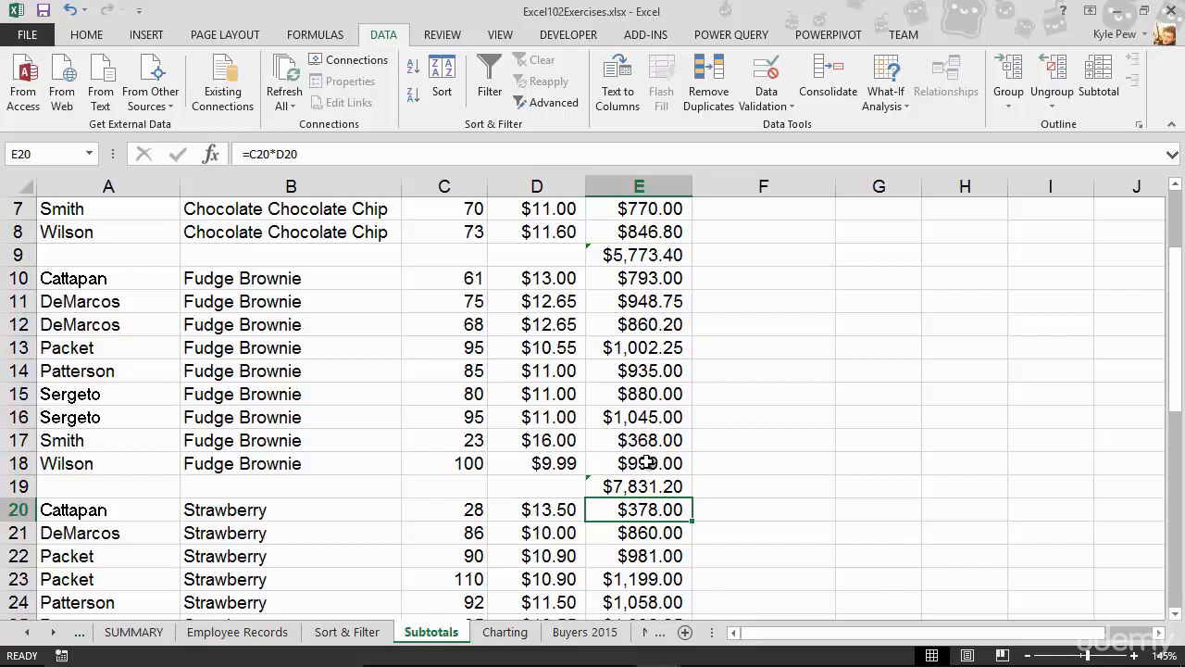
Undo both manual sum formulas and both inserted rows
key("ctrl+z")
key("ctrl+z")
key("ctrl+z")
key("ctrl+z")
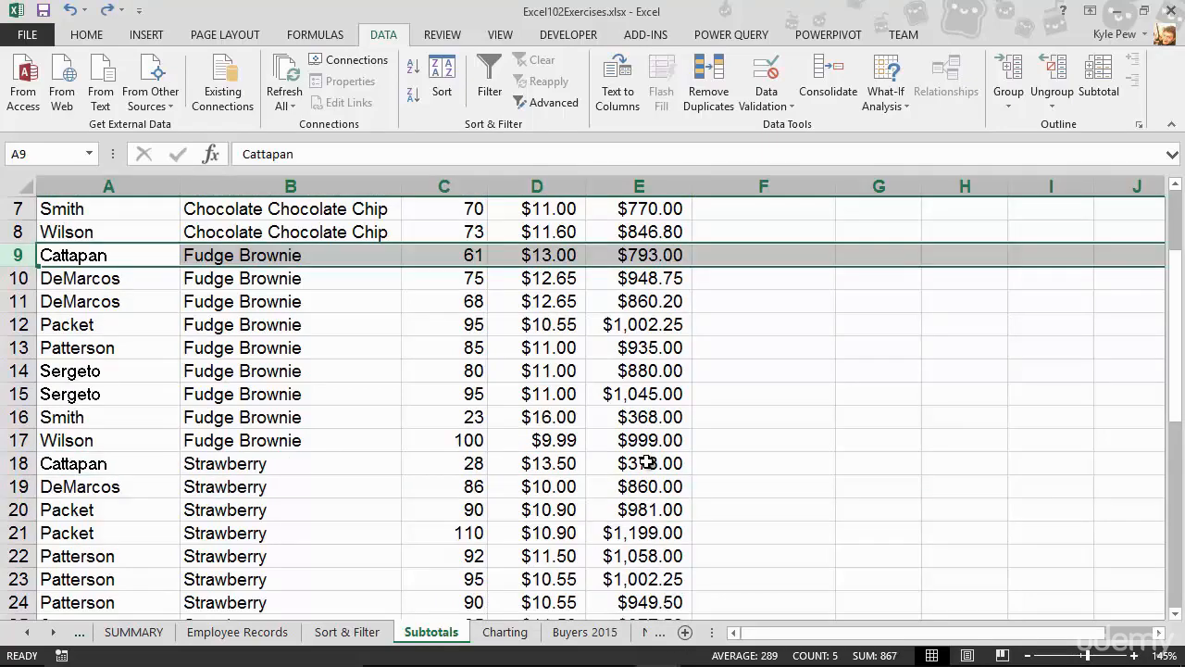
scroll(555, 463, "up", 2)
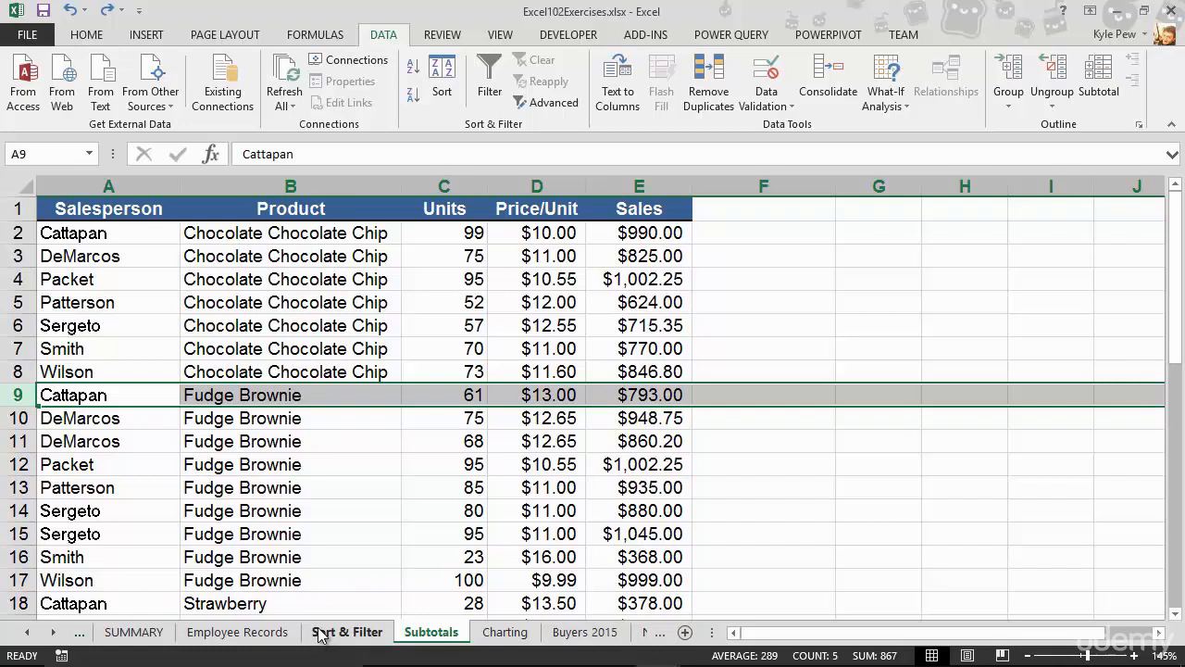
Add automatic subtotals to the list at each change in Product, using the Sum function on the Sales column
left_click(314, 358)
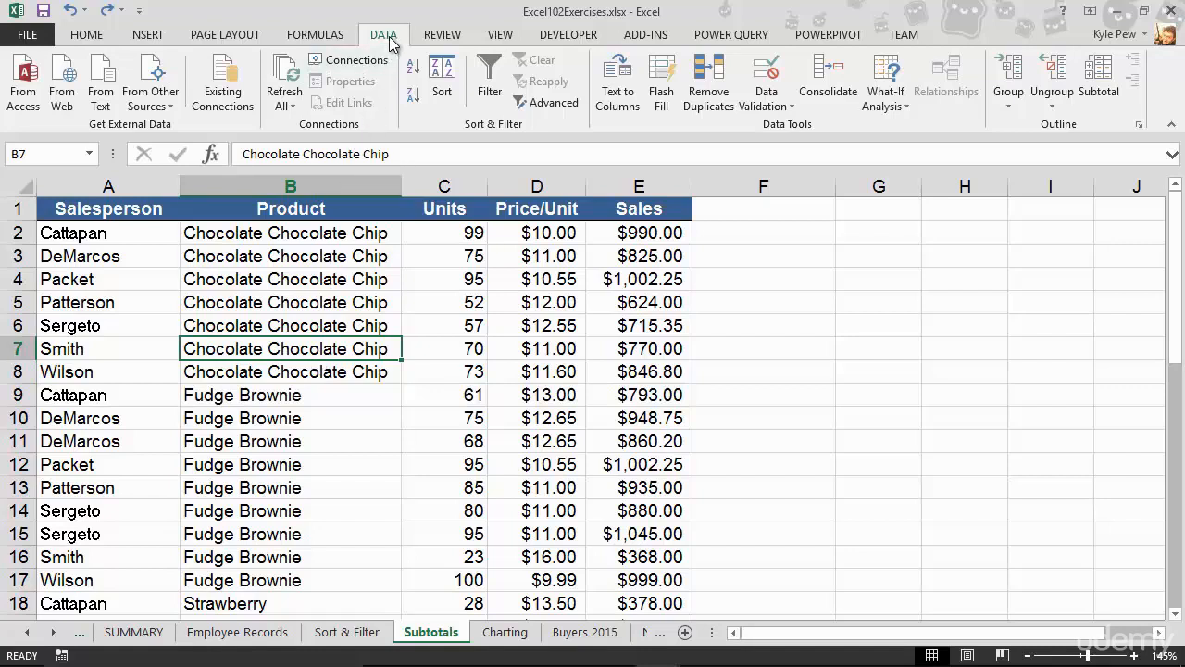
left_click(1100, 93)
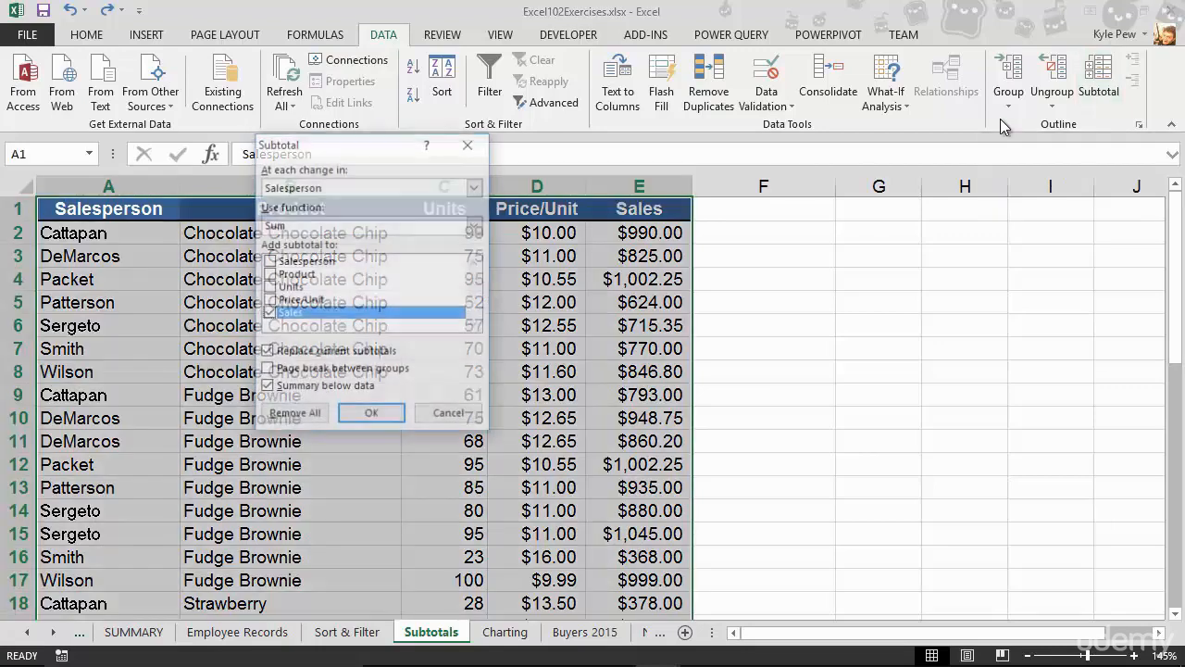
left_click_drag(353, 149, 297, 158)
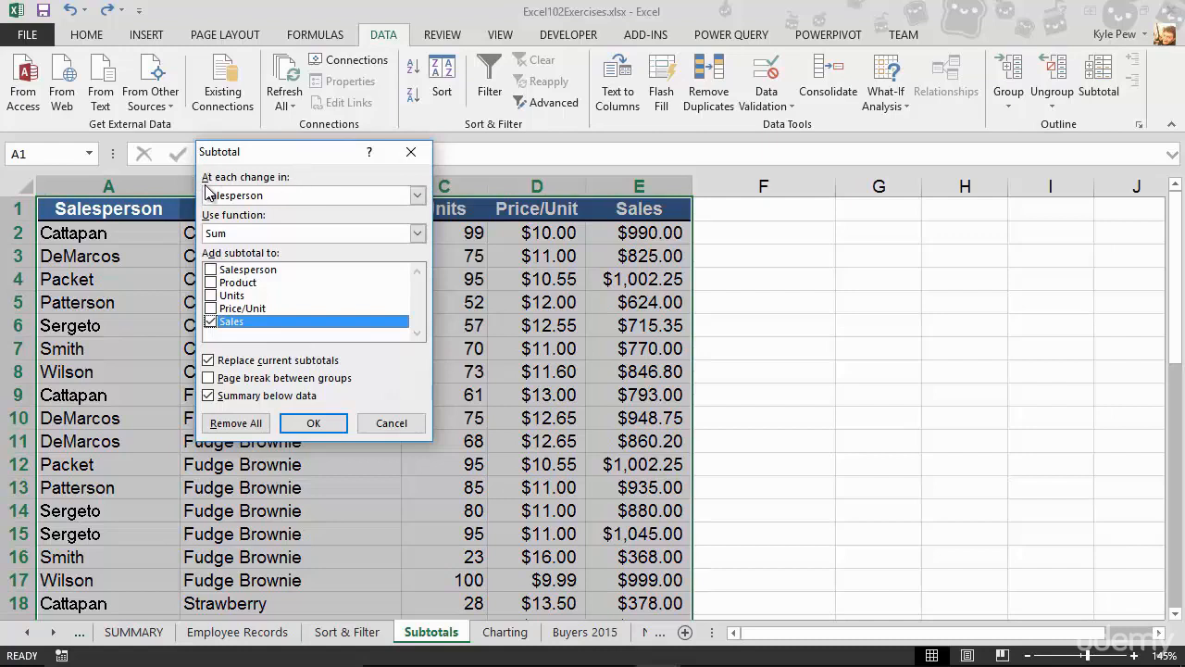
left_click(289, 197)
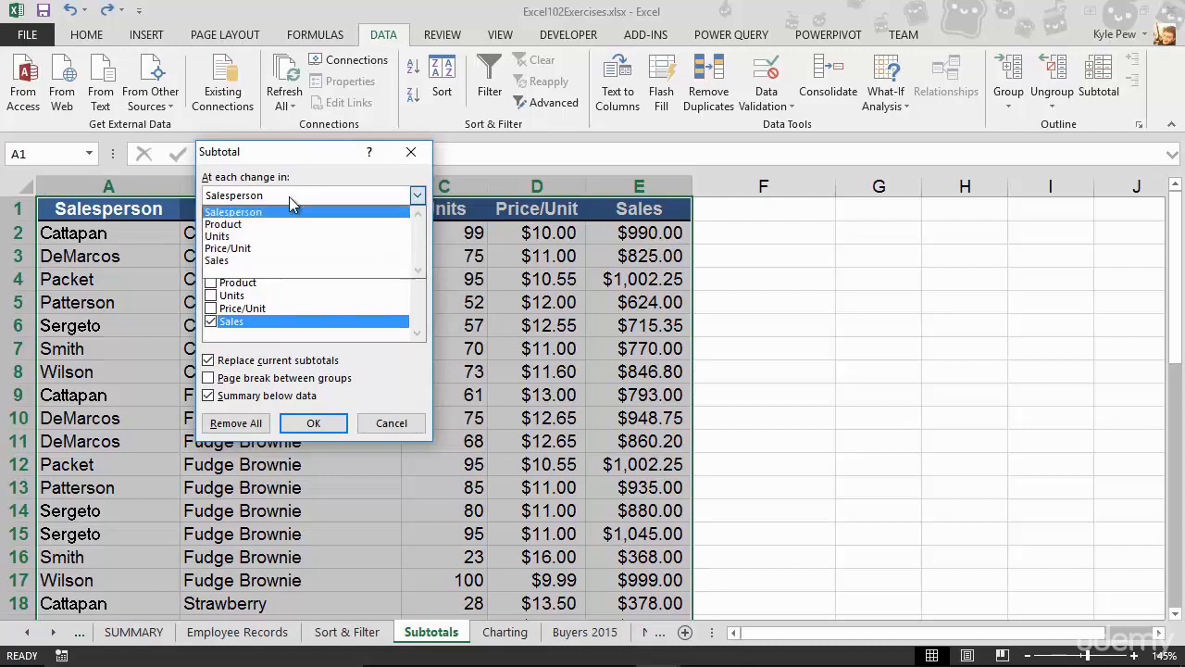
left_click(243, 224)
left_click_drag(250, 159, 460, 157)
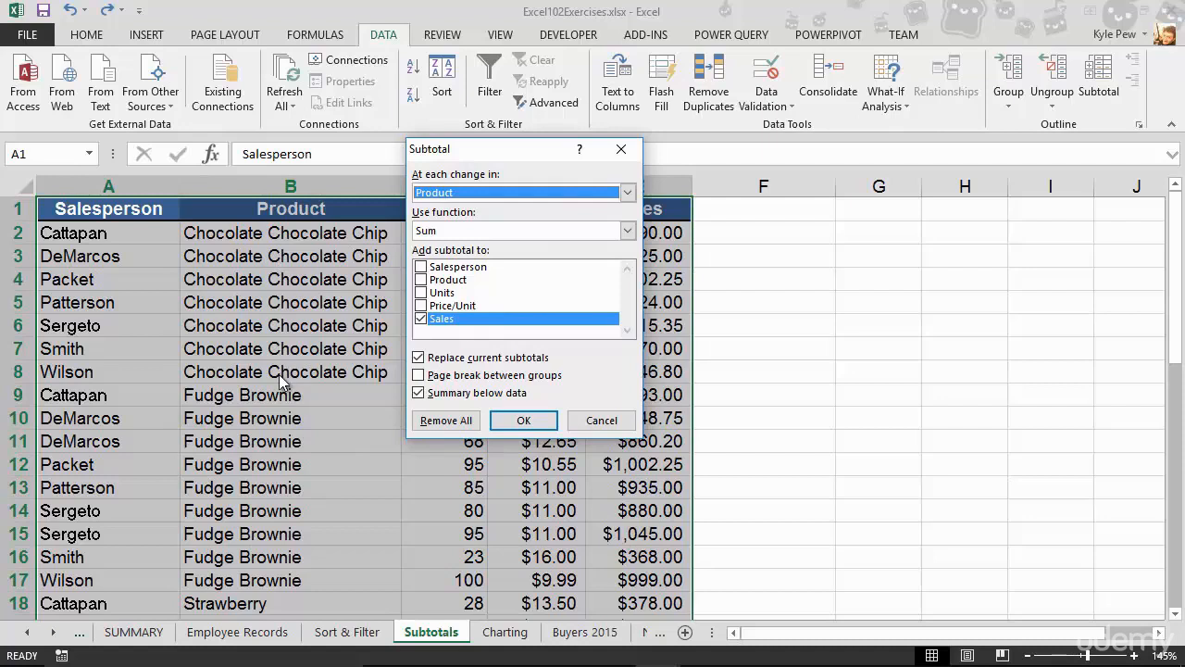
left_click(451, 238)
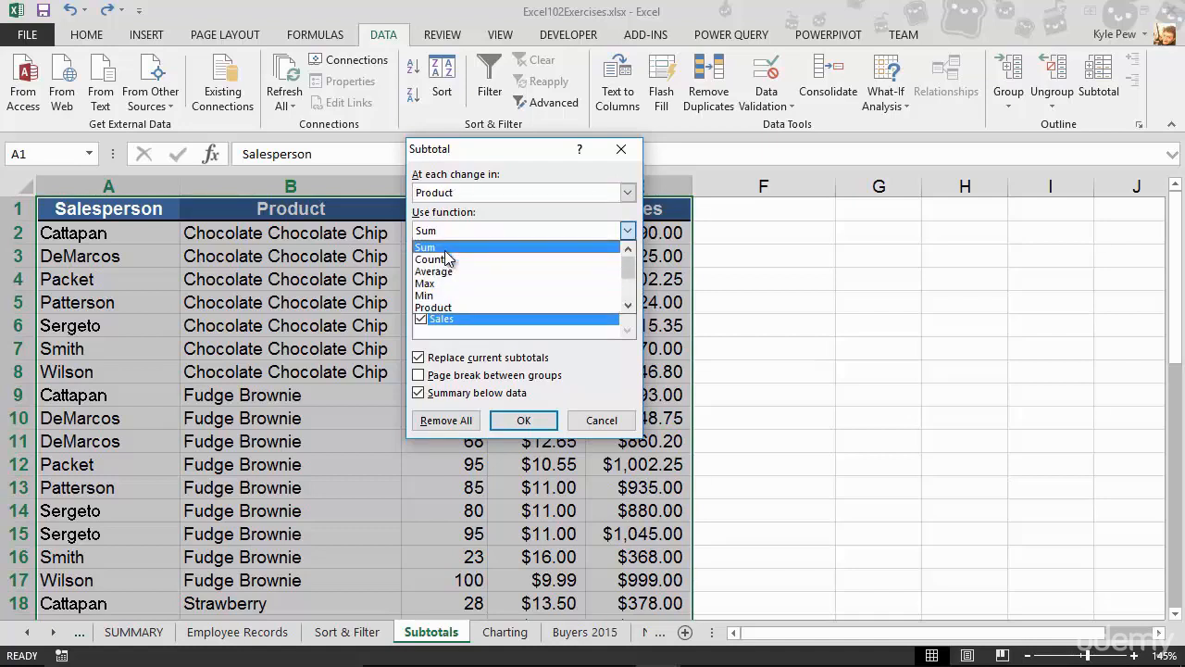
left_click(443, 247)
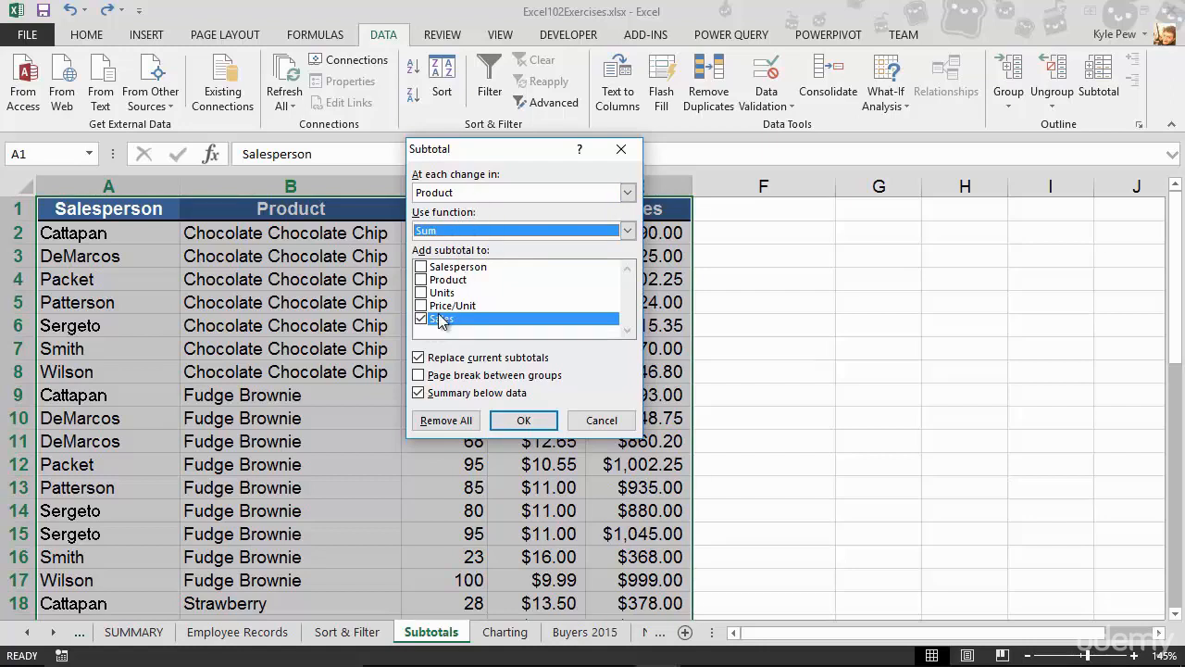
left_click(523, 420)
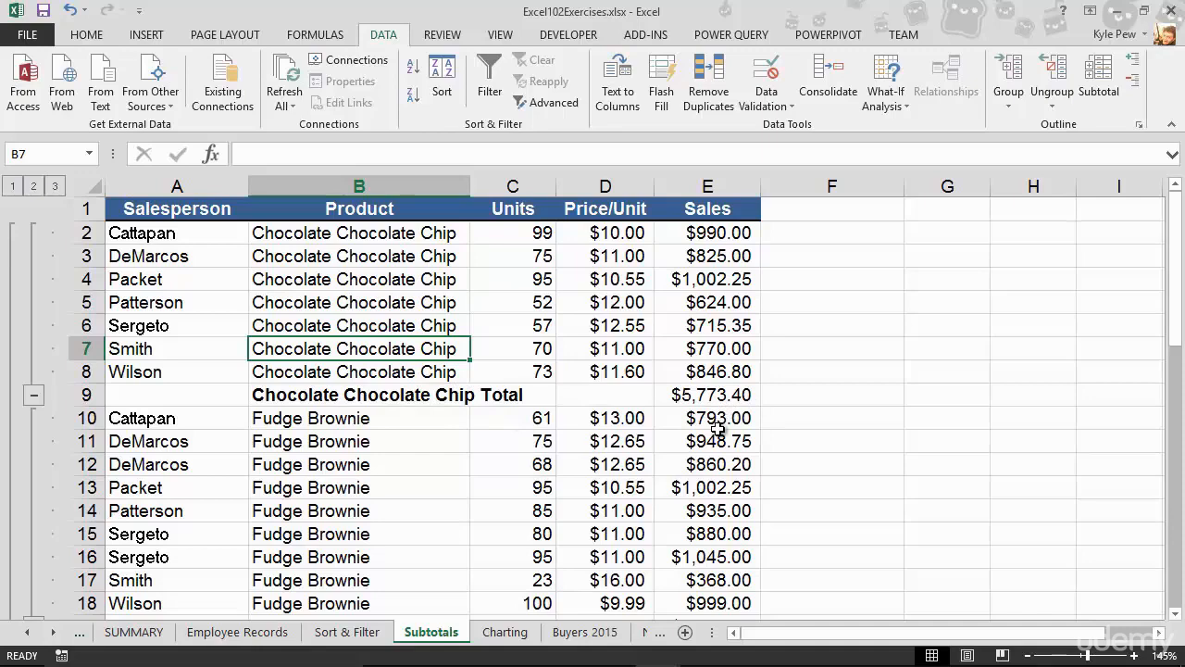
Review the product totals and grand total, switching the outline to level 2, level 1, level 2 and full detail at level 3
scroll(718, 427, "down", 4)
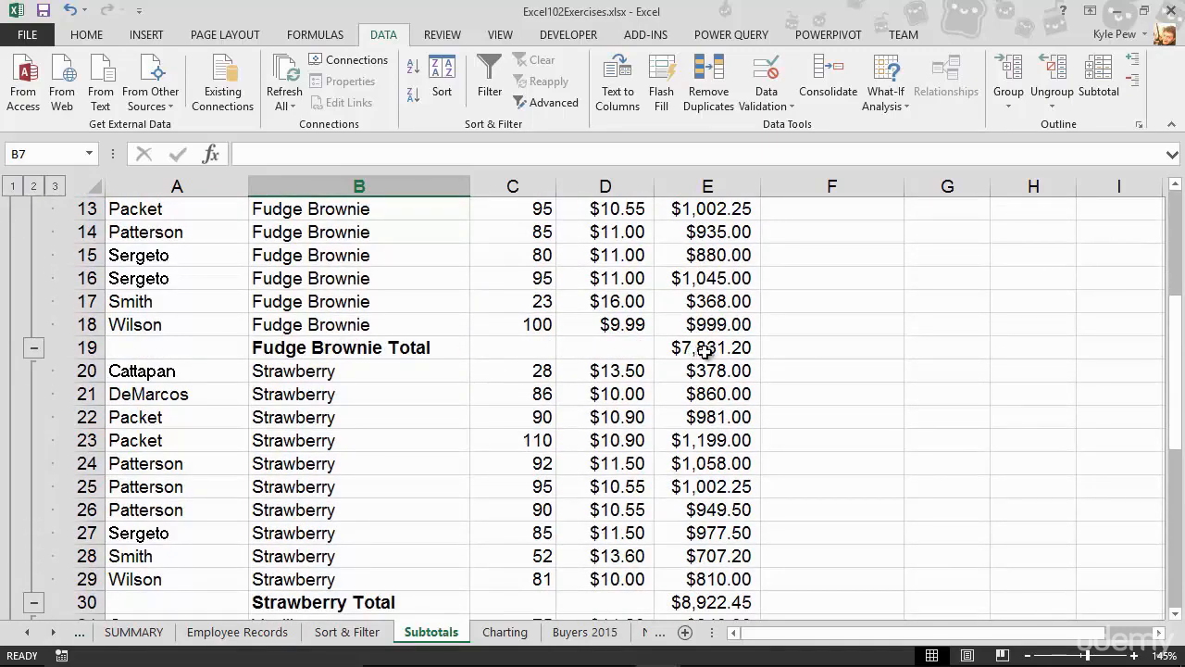
scroll(610, 437, "down", 1)
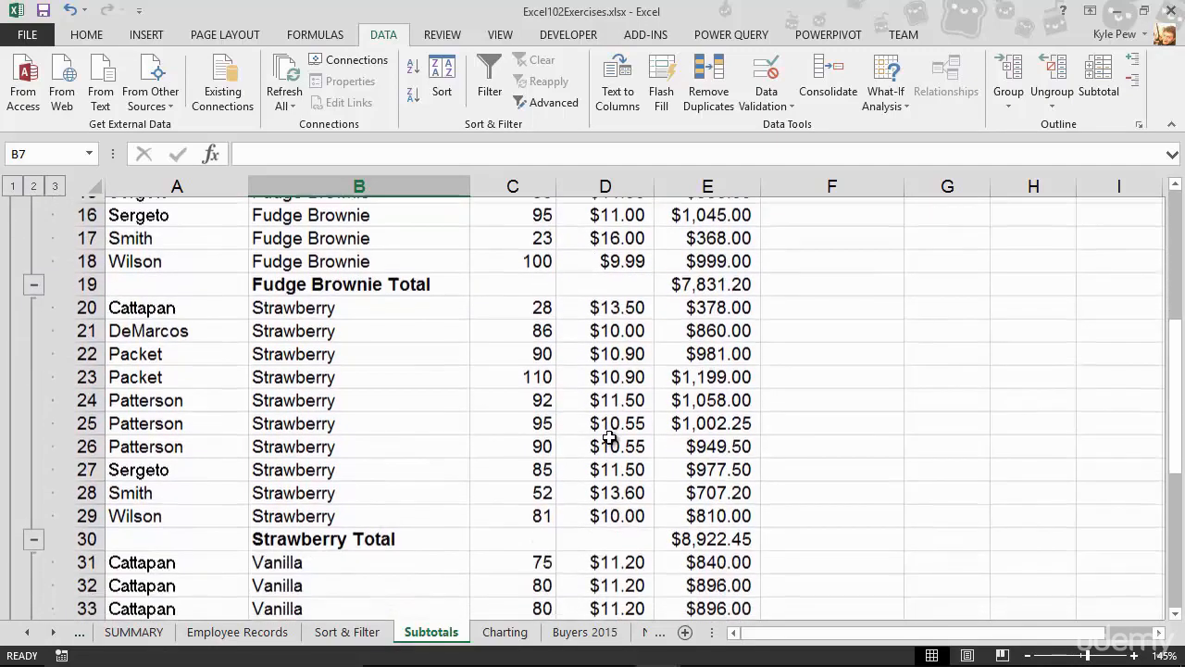
scroll(610, 437, "down", 7)
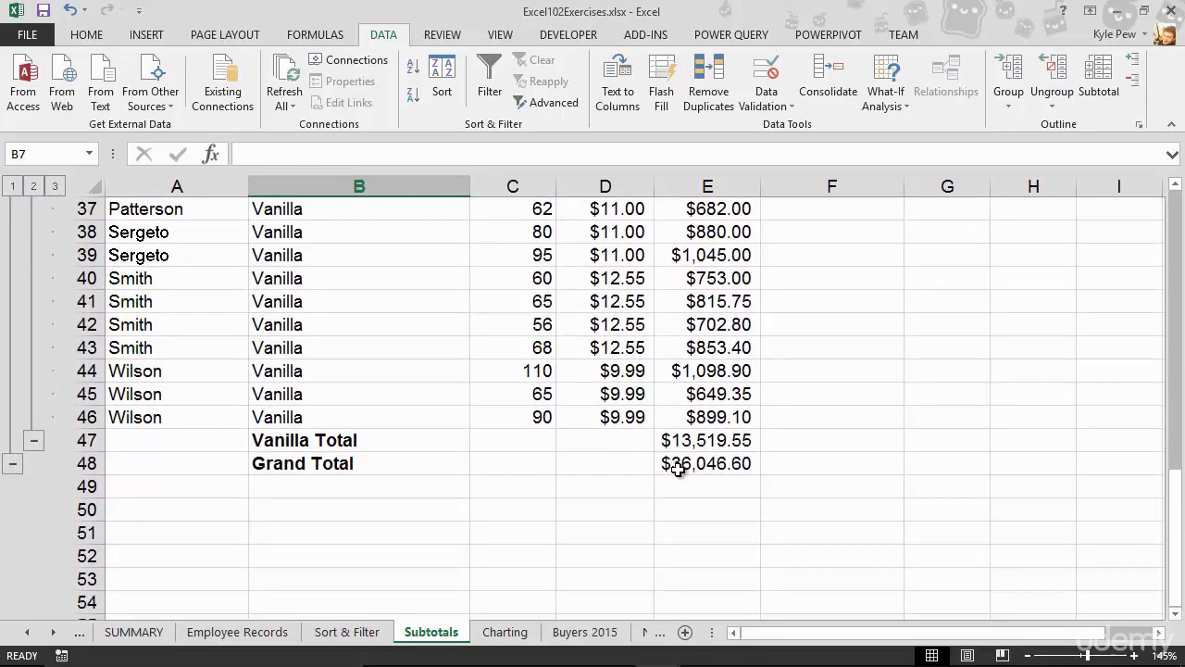
scroll(678, 469, "up", 12)
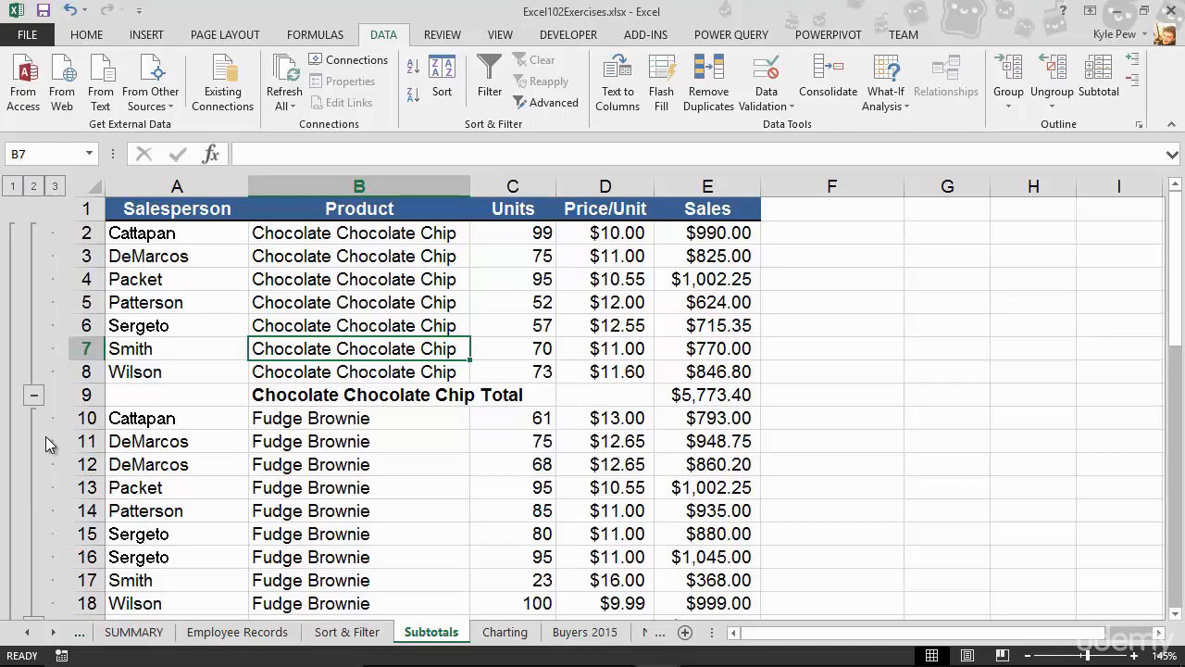
left_click(40, 190)
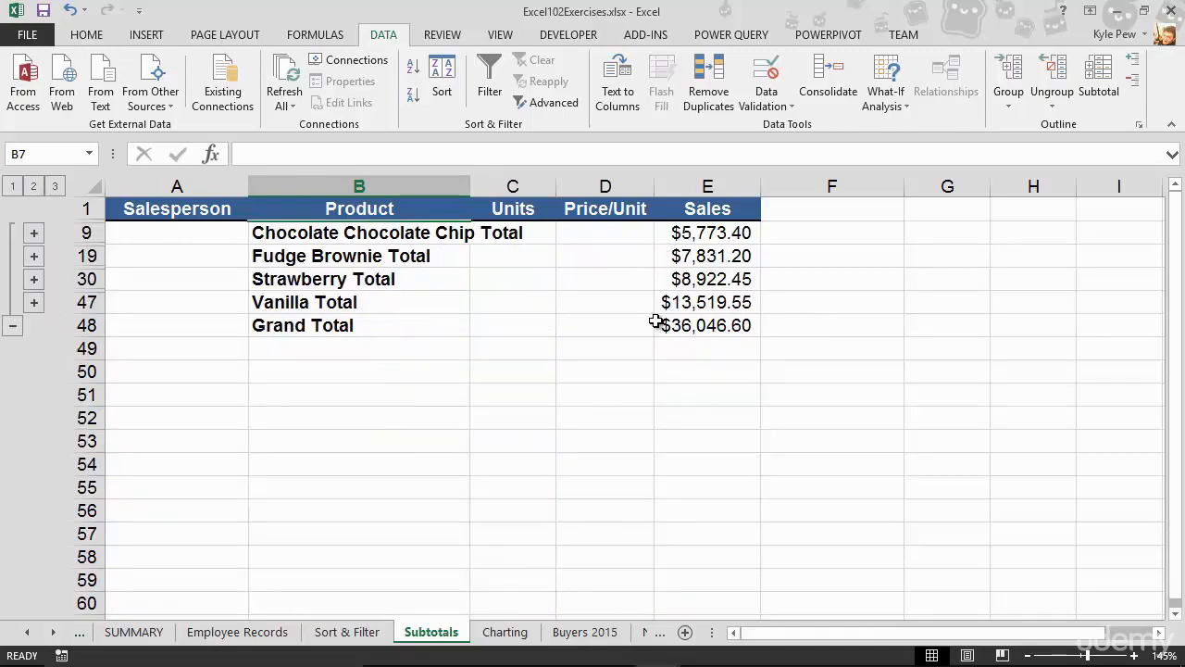
left_click(13, 188)
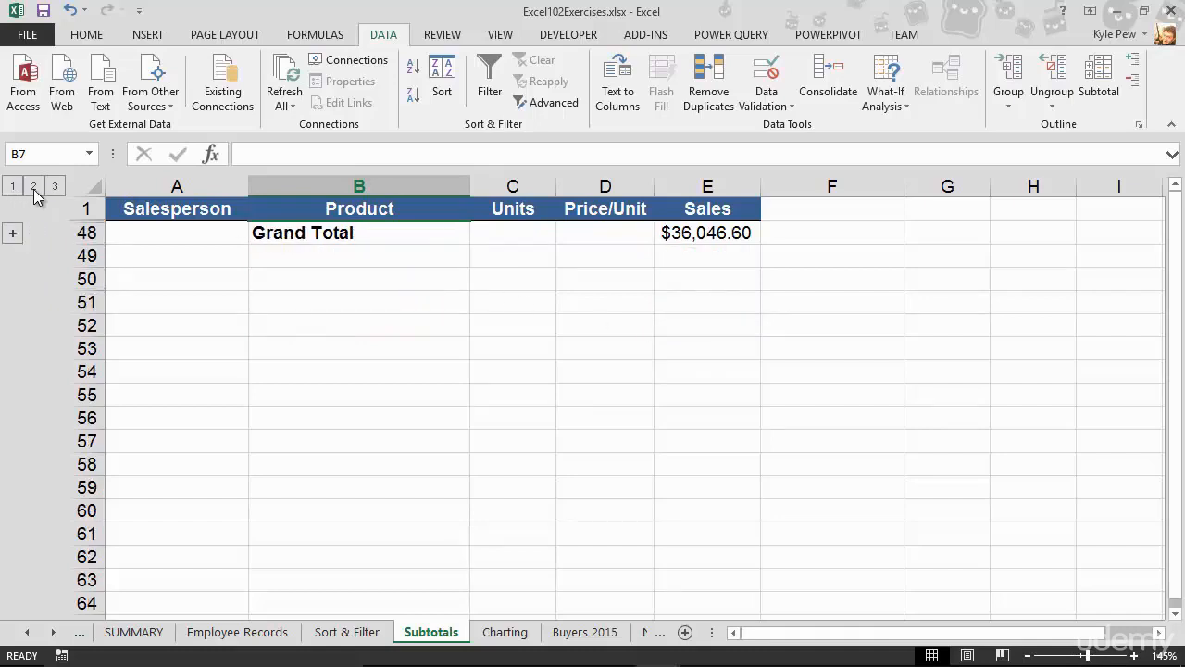
left_click(34, 188)
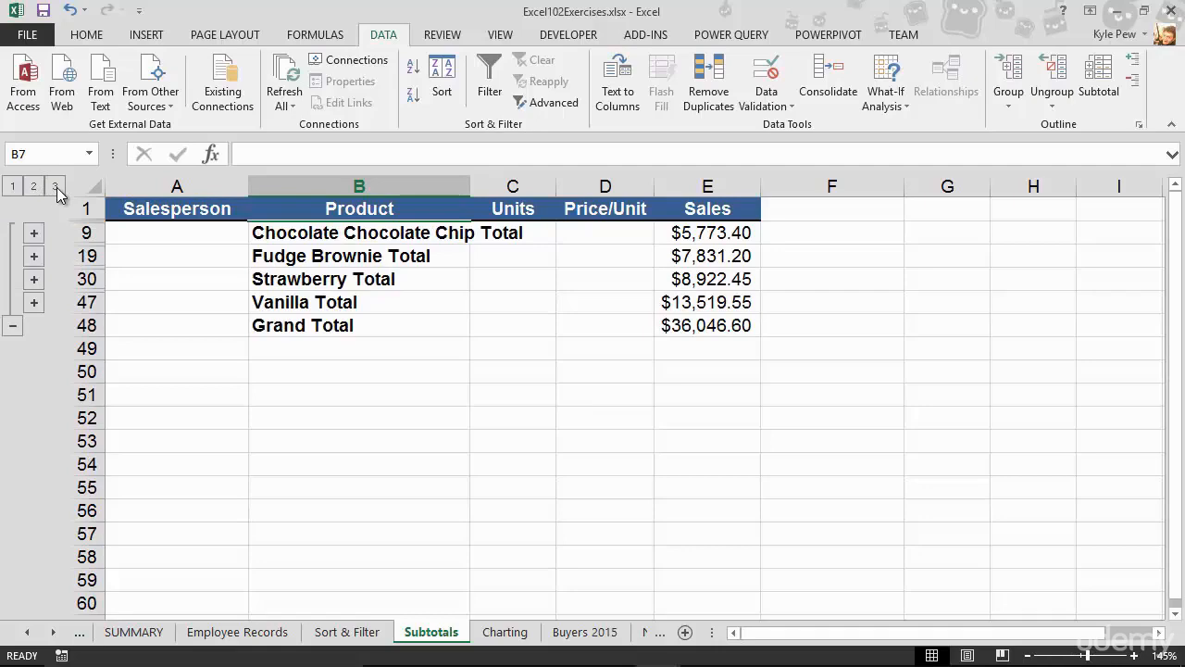
left_click(56, 188)
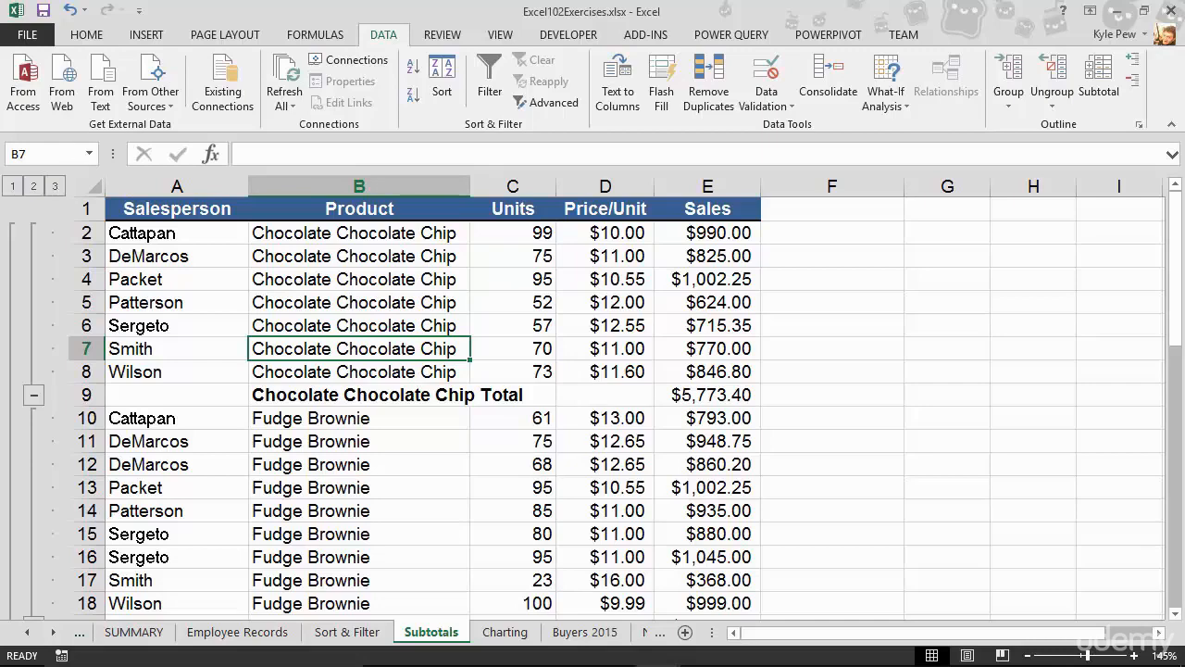
Collapse the Chocolate Chocolate Chip and Strawberry groups so only their total rows are shown
left_click(34, 399)
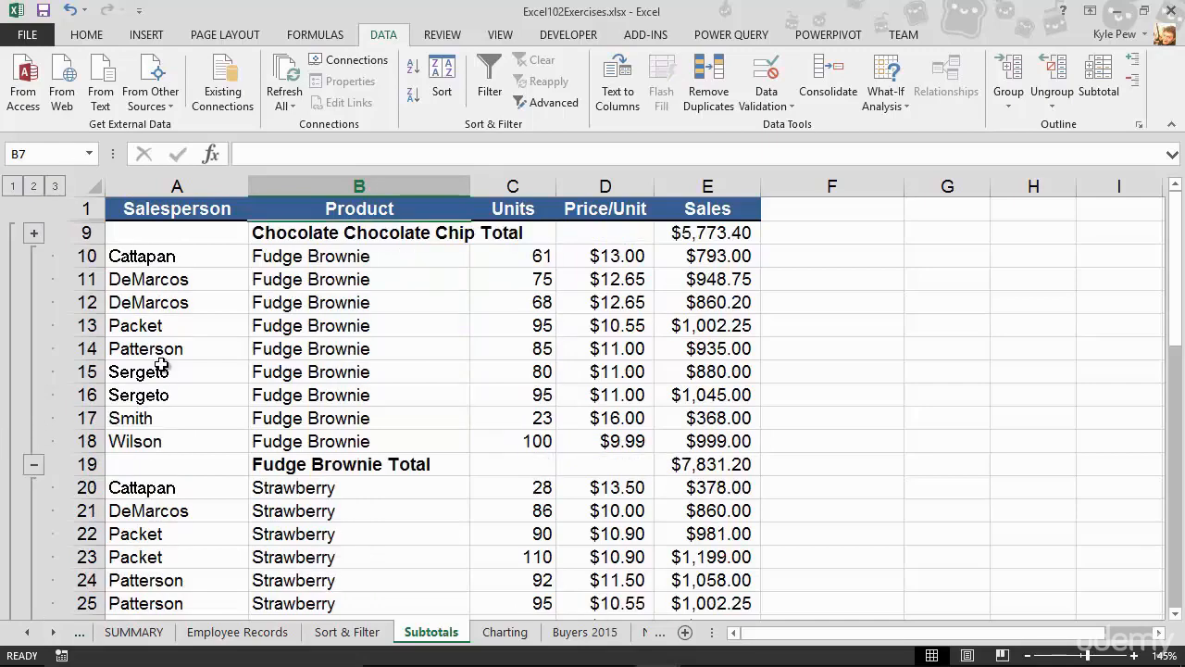
scroll(161, 364, "down", 3)
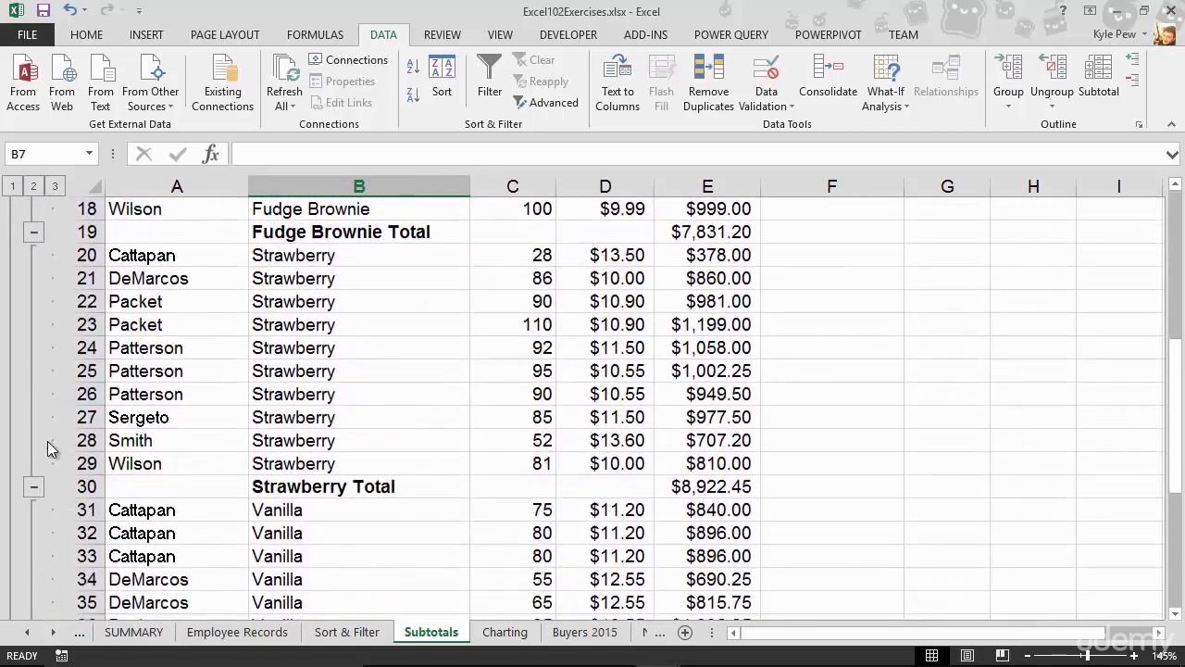
left_click(33, 491)
scroll(212, 427, "up", 3)
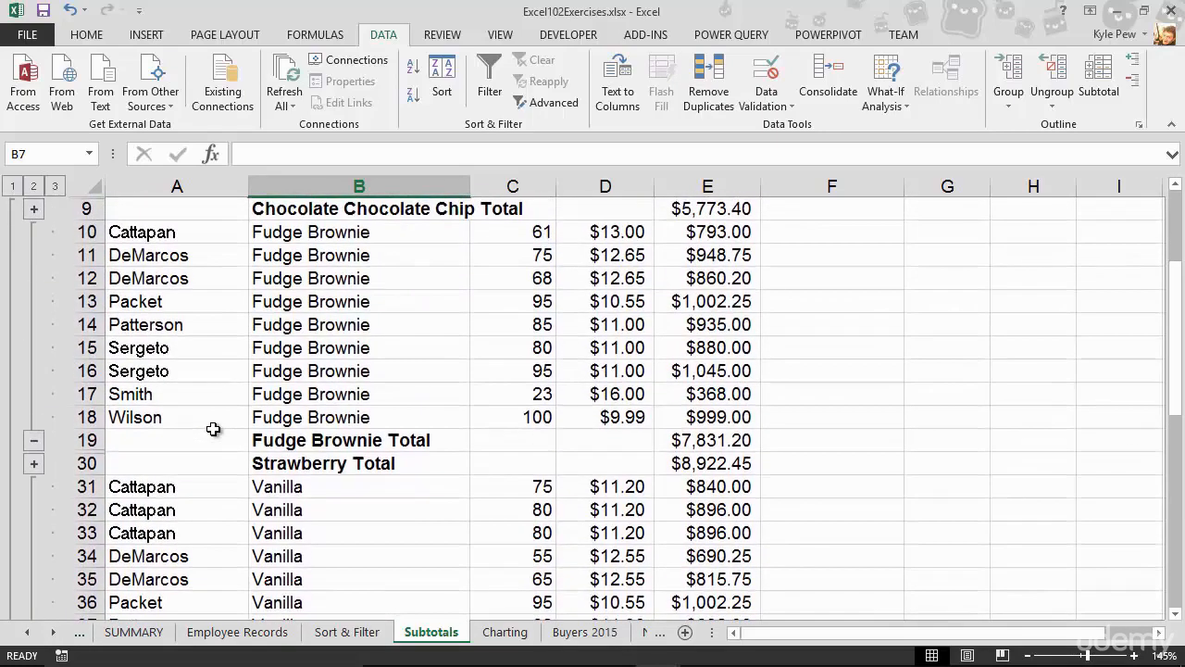